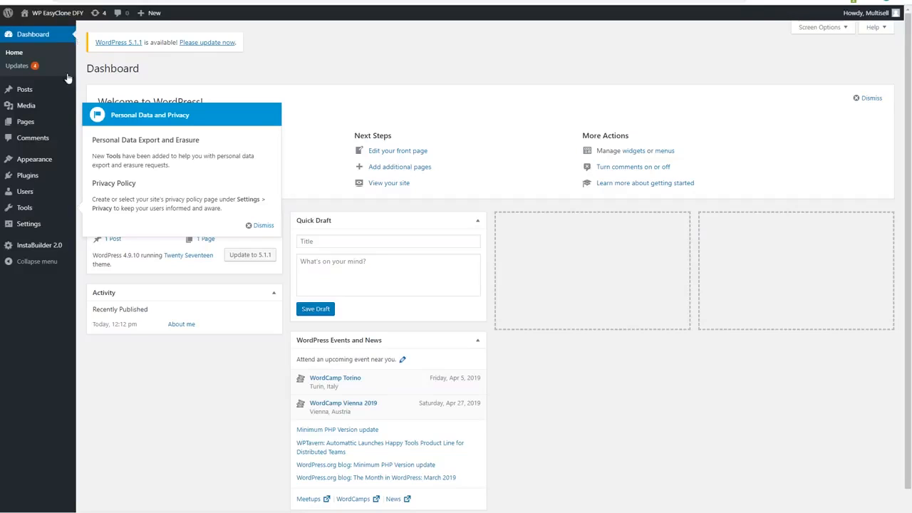
Open the form for uploading a new plugin in .zip format
click(29, 176)
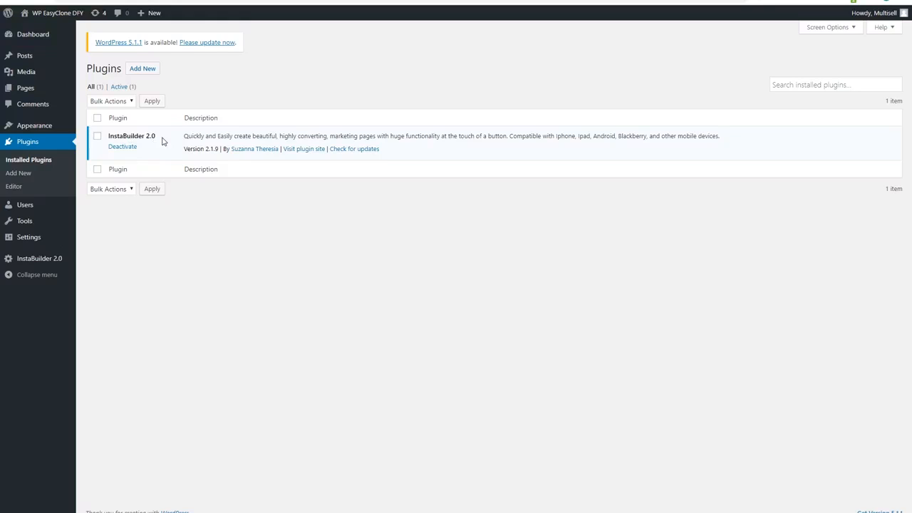
click(143, 69)
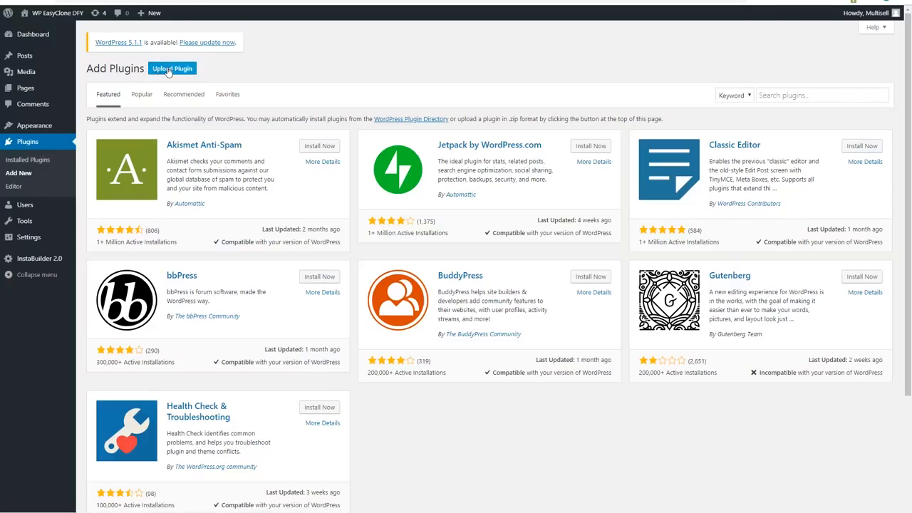
click(168, 69)
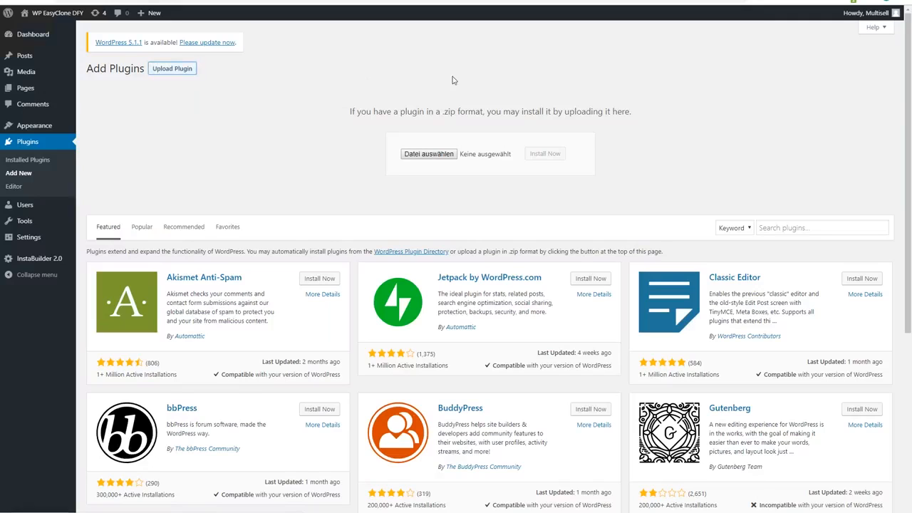
Choose wpeasyclonev1.zip from the WP Easy Clone Agency folder inside WP Easy Clone DFY on the Data-2 (E:) drive
click(430, 155)
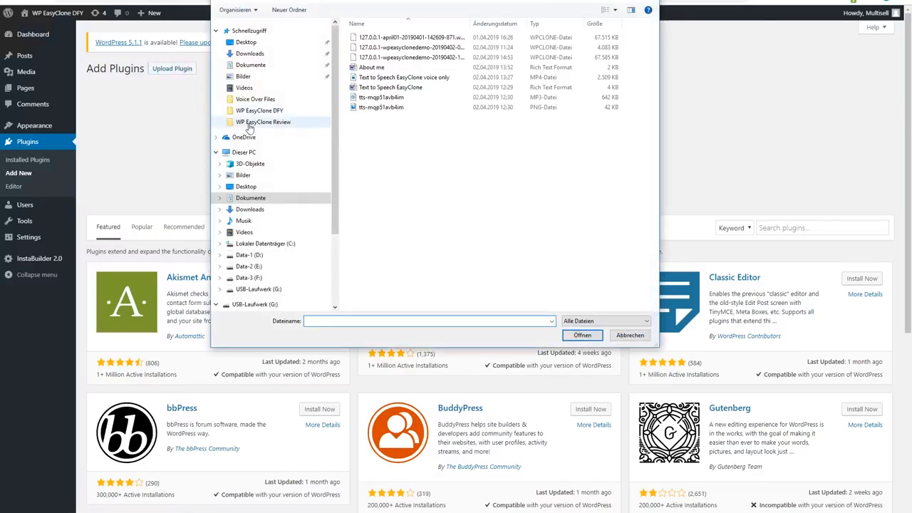
click(220, 266)
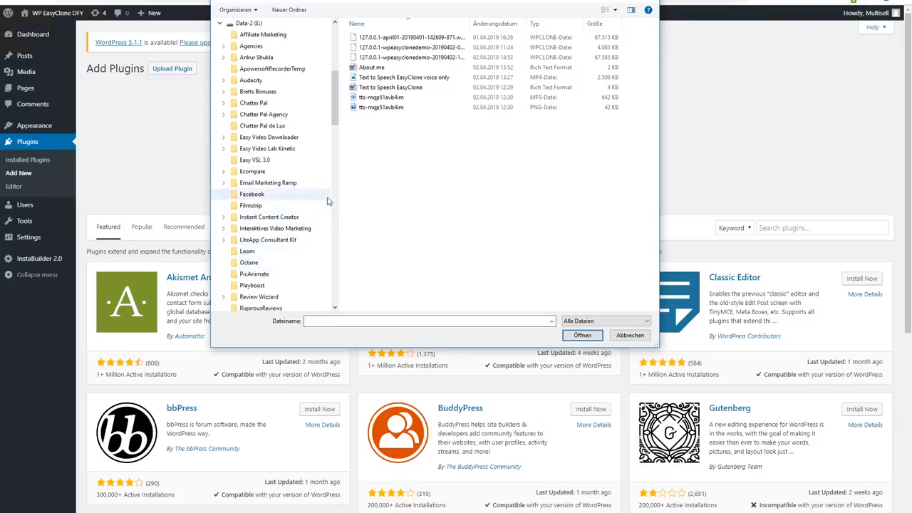
drag(335, 123, 337, 166)
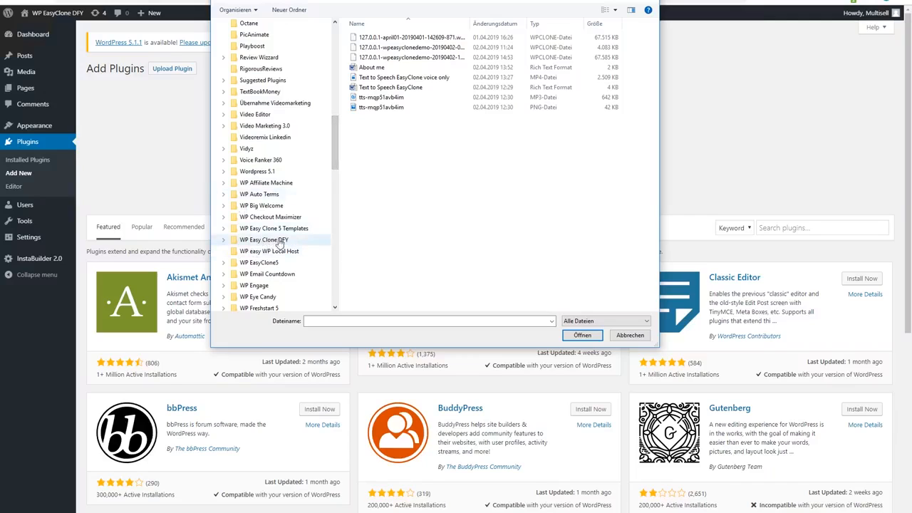
click(238, 243)
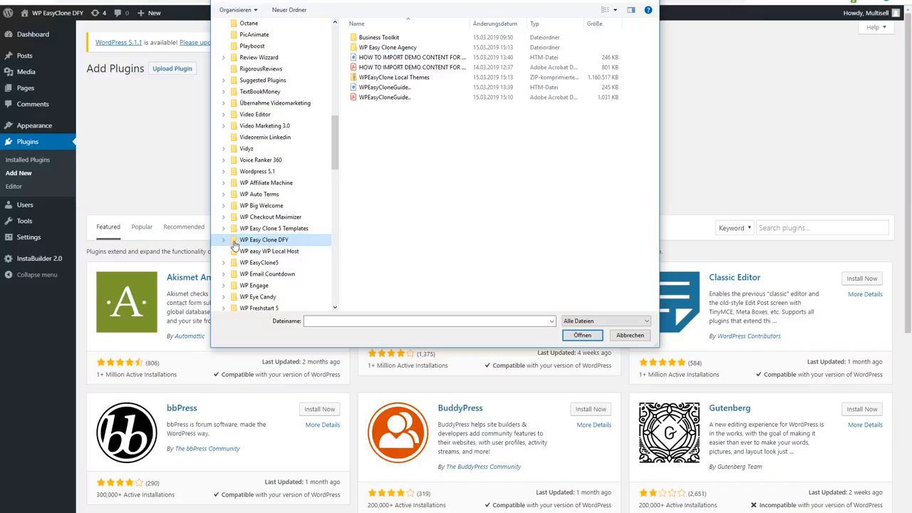
click(223, 240)
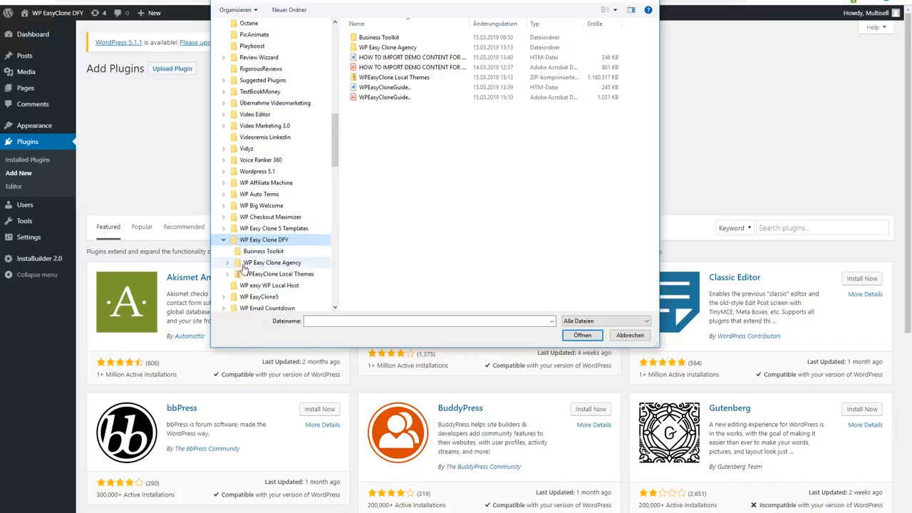
click(241, 263)
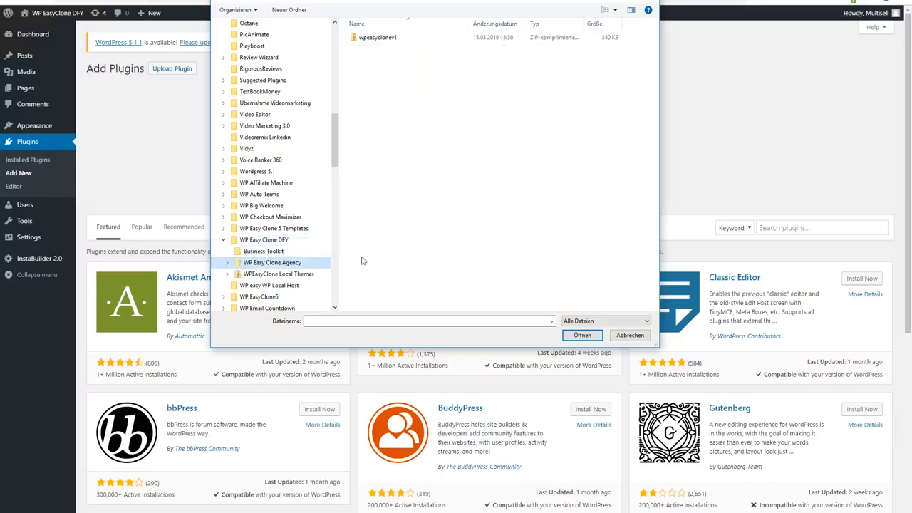
double_click(385, 38)
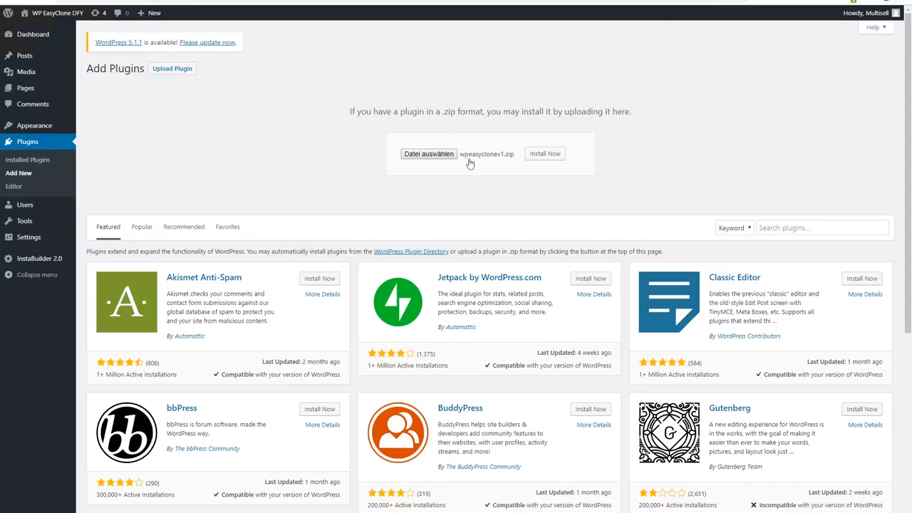
Install the chosen wpeasyclonev1.zip plugin and activate it
click(545, 154)
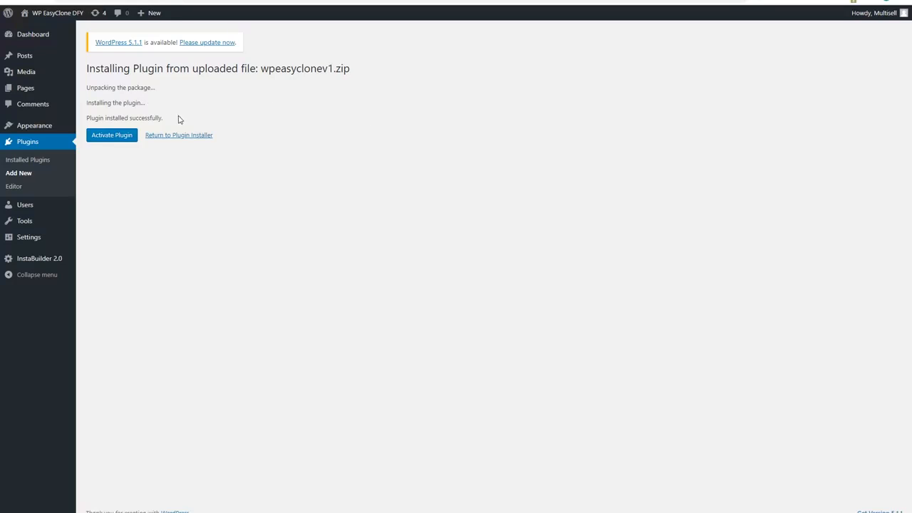
click(112, 138)
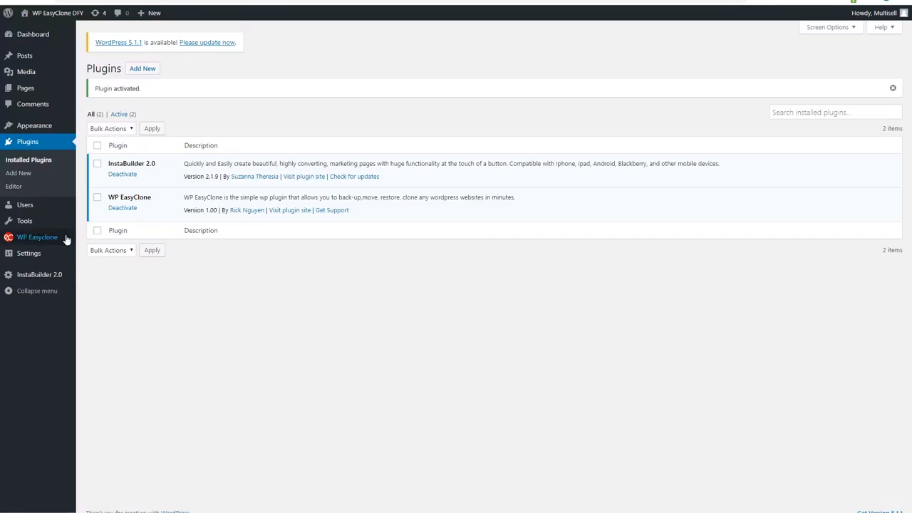
Set the WP EasyClone backup schedule to Once Weekly and save it
mouse_move(54, 240)
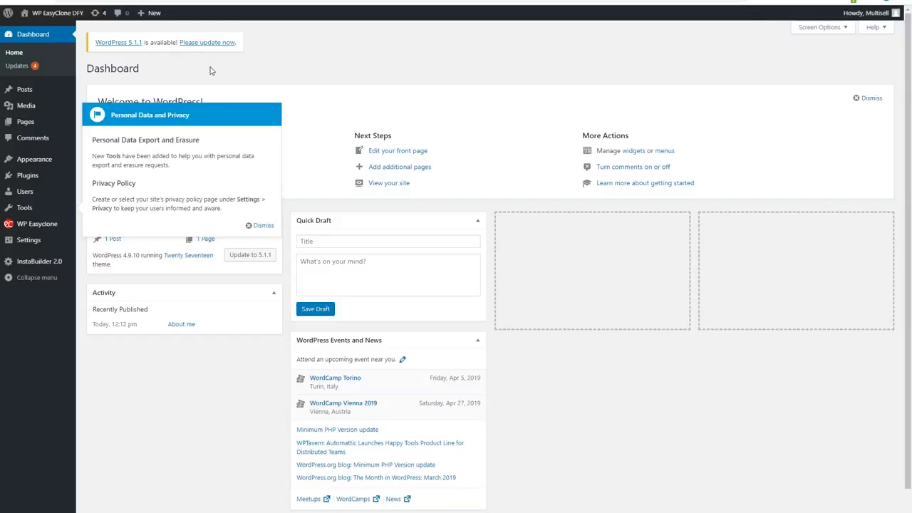
click(27, 176)
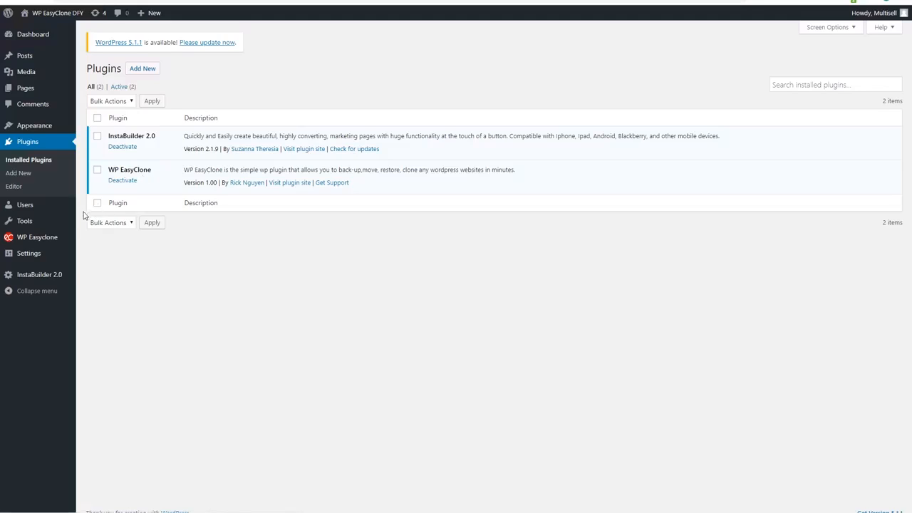
mouse_move(44, 238)
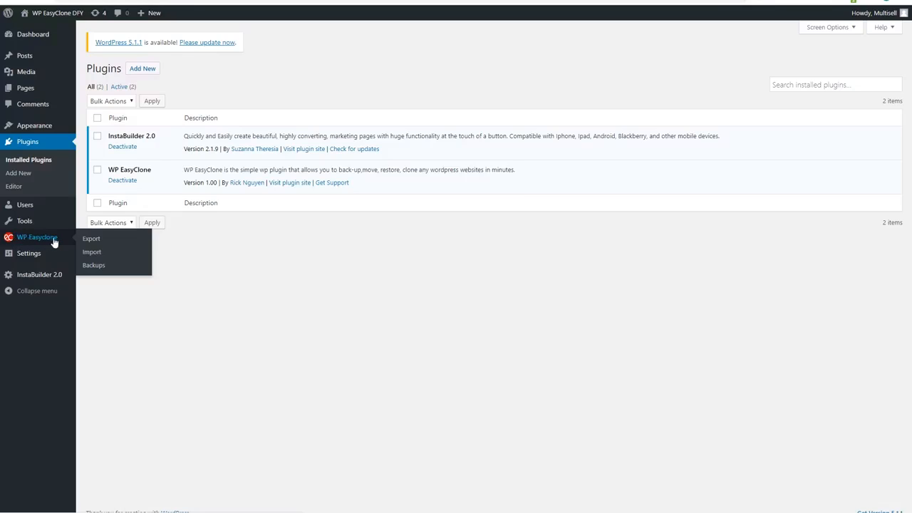
click(95, 265)
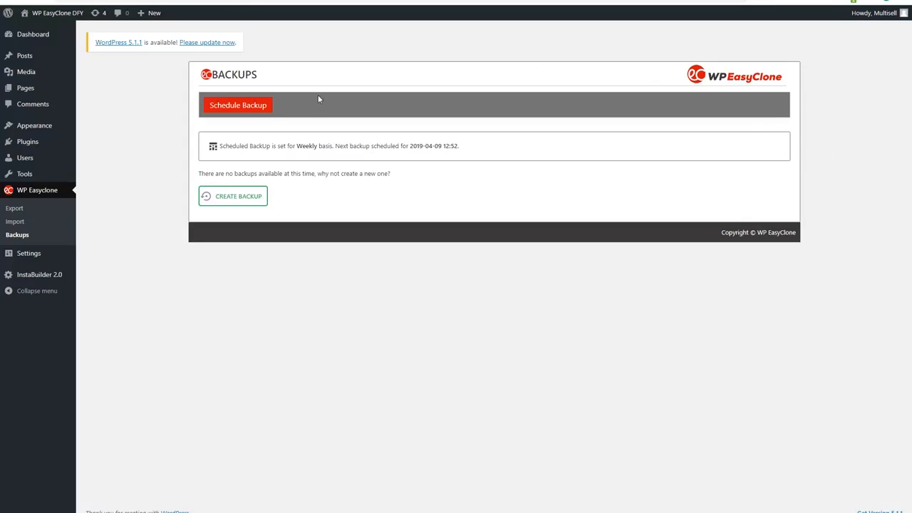
click(250, 107)
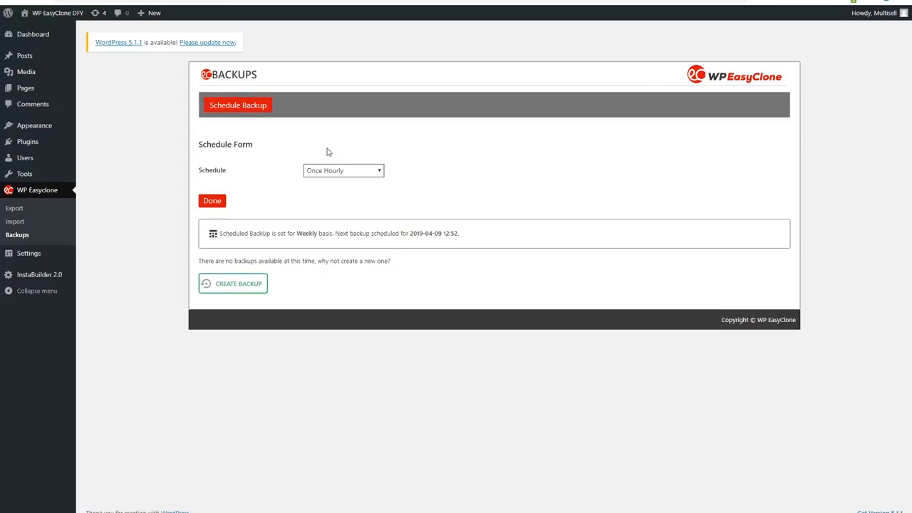
click(381, 173)
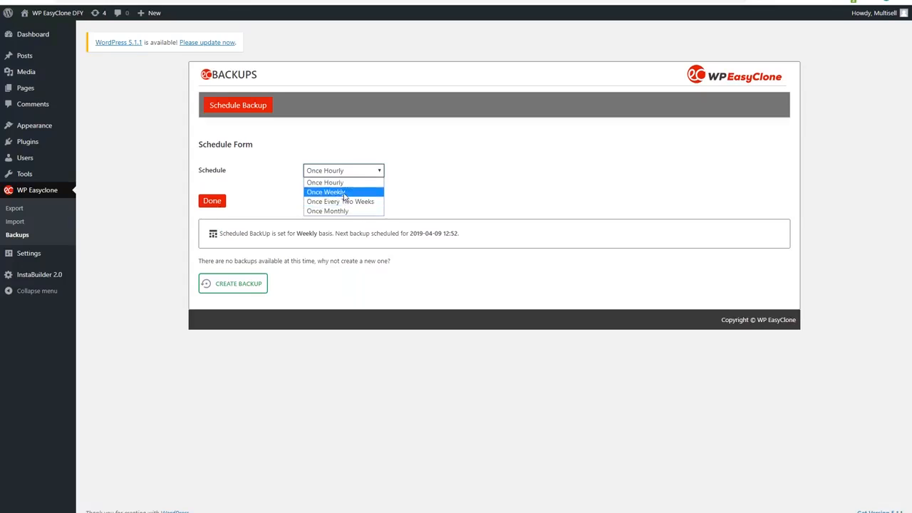
click(345, 193)
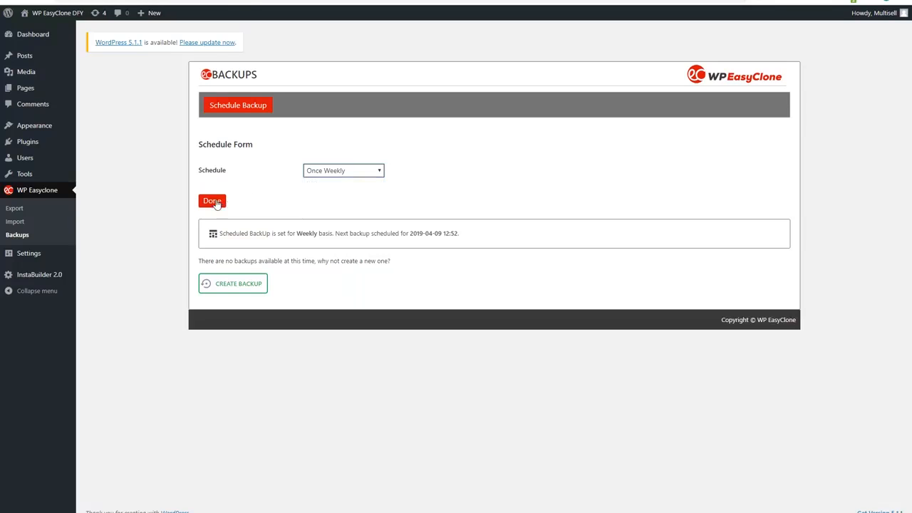
click(215, 203)
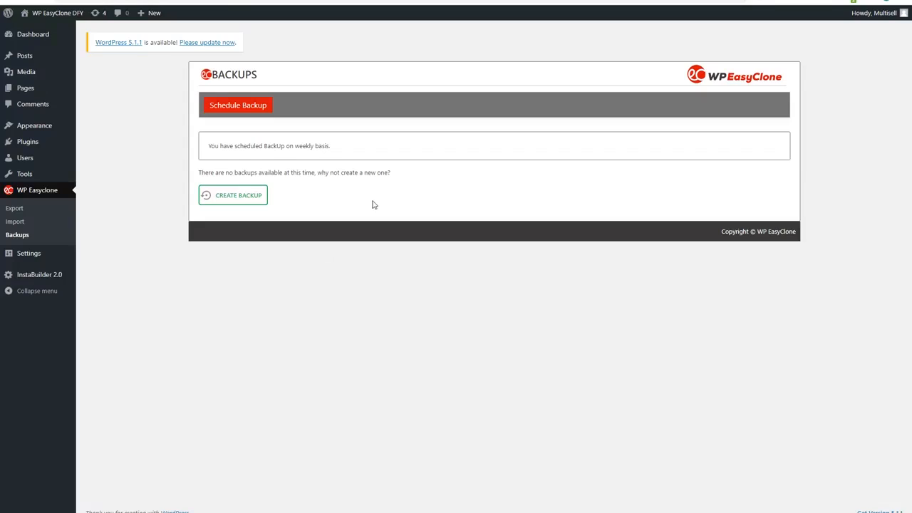
Create a backup of the site by exporting it to a file, and dismiss the download notice
click(243, 197)
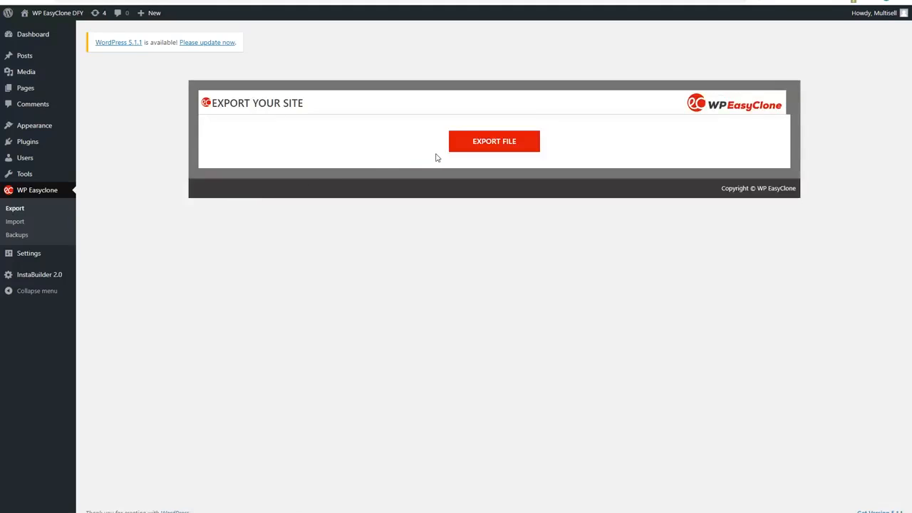
click(496, 146)
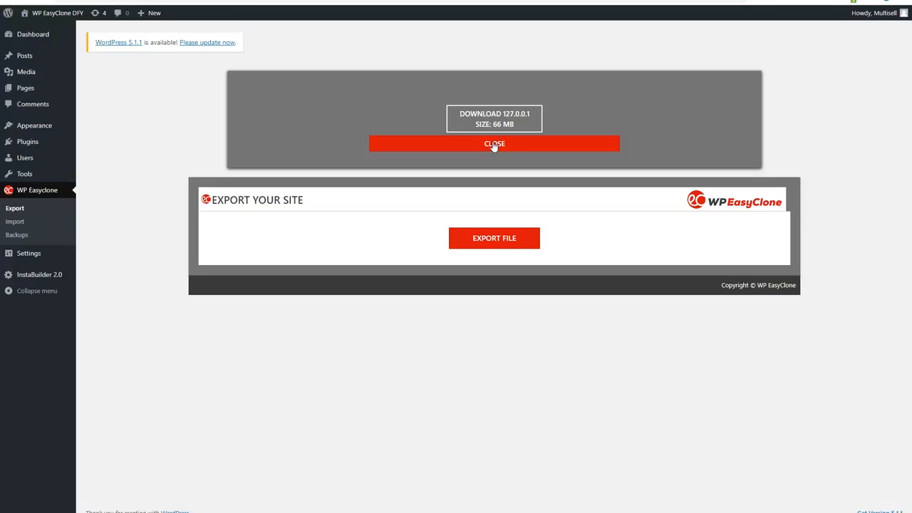
click(493, 145)
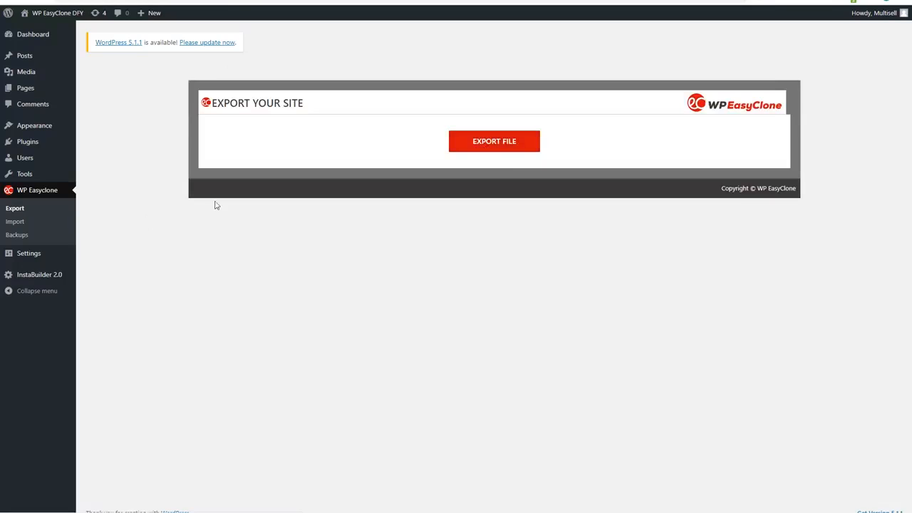
click(17, 236)
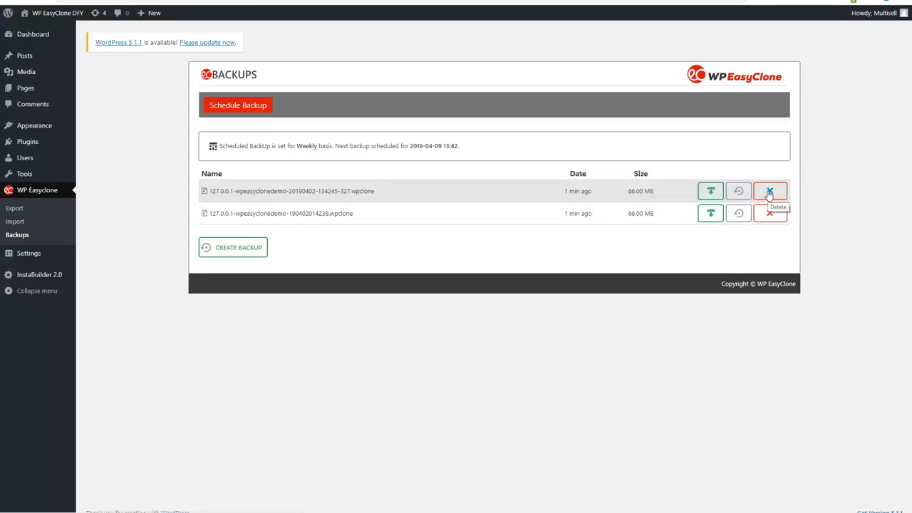
click(710, 192)
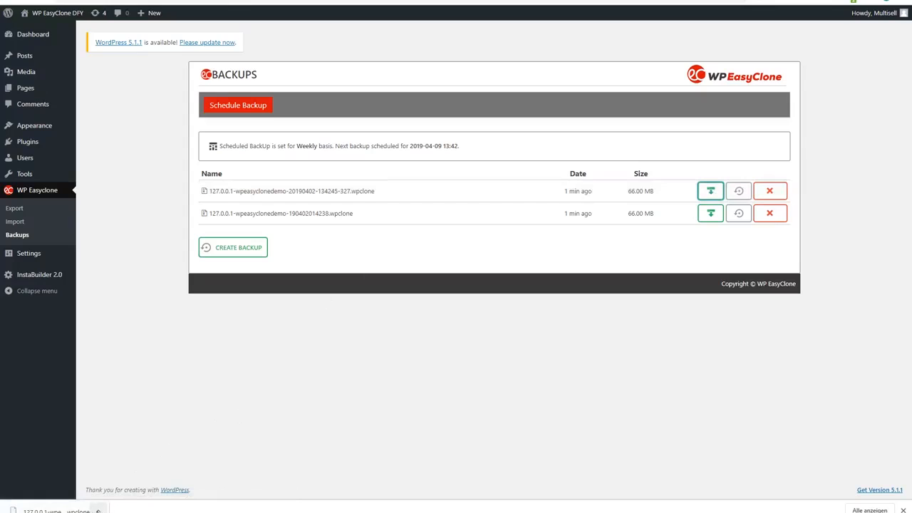
click(98, 511)
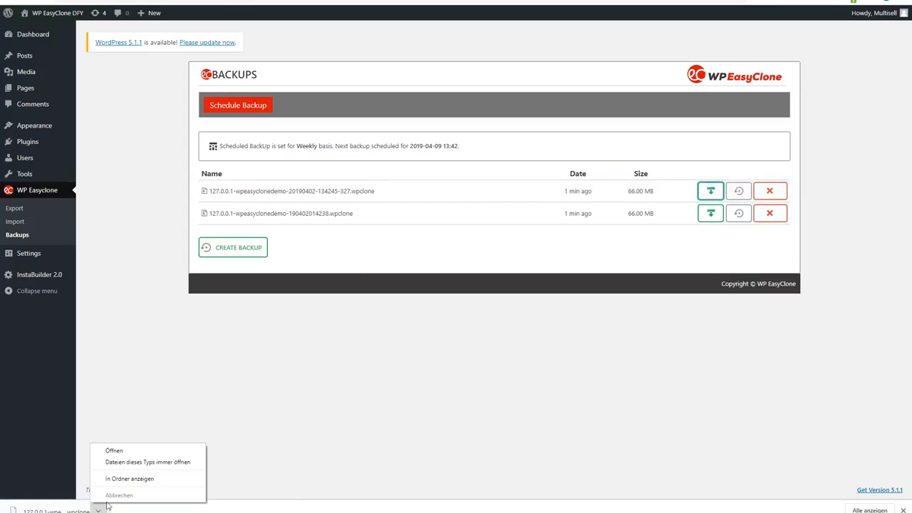
click(140, 482)
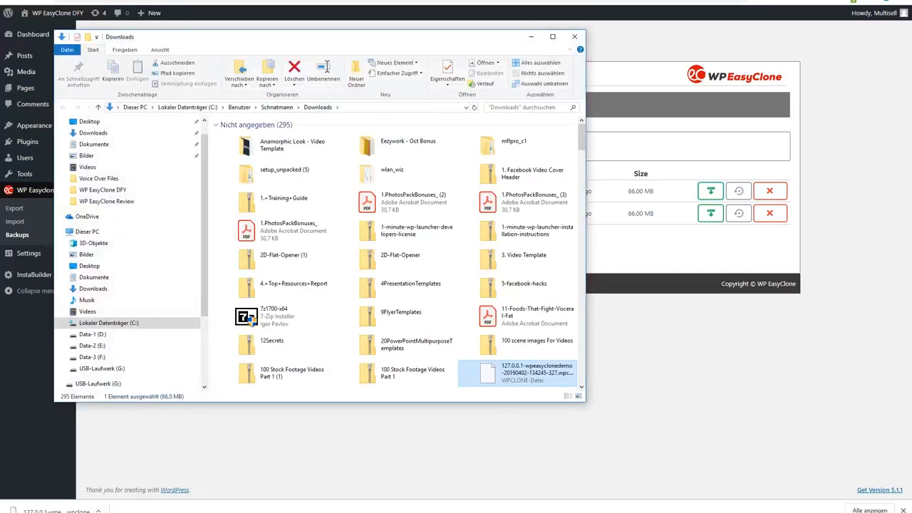
Copy the downloaded .wpclone backup file into the WP EasyClone Review folder and minimize the file window
right_click(535, 374)
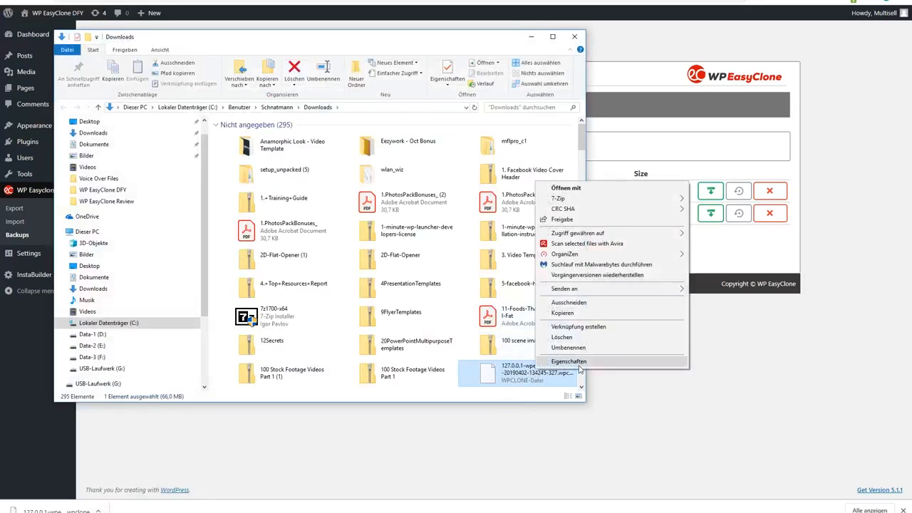
click(574, 313)
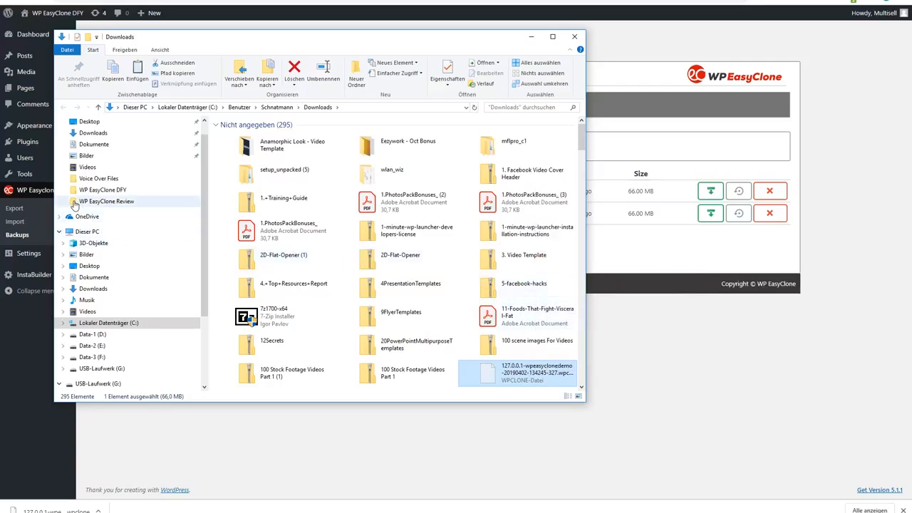
click(107, 201)
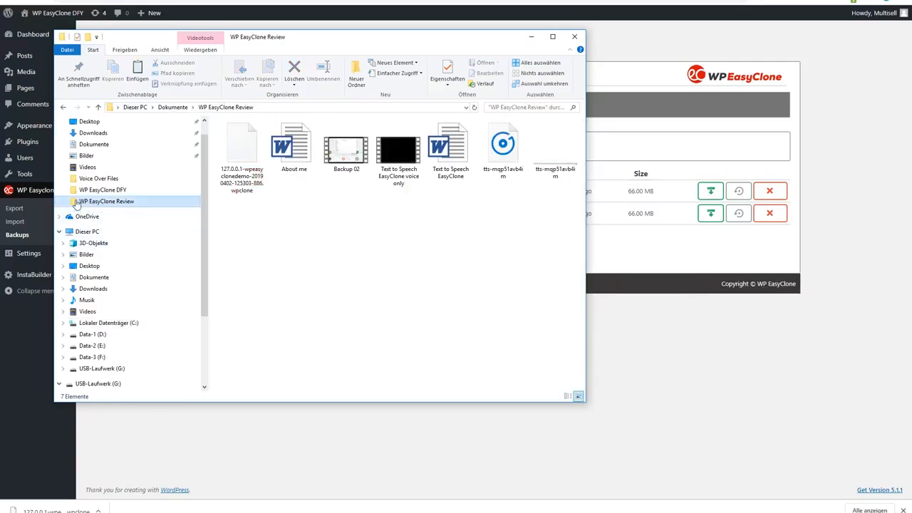
right_click(123, 205)
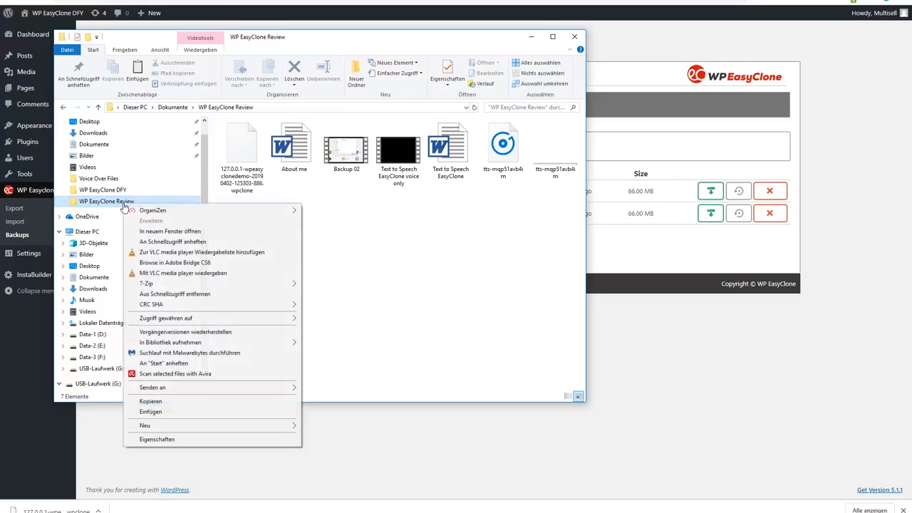
click(156, 416)
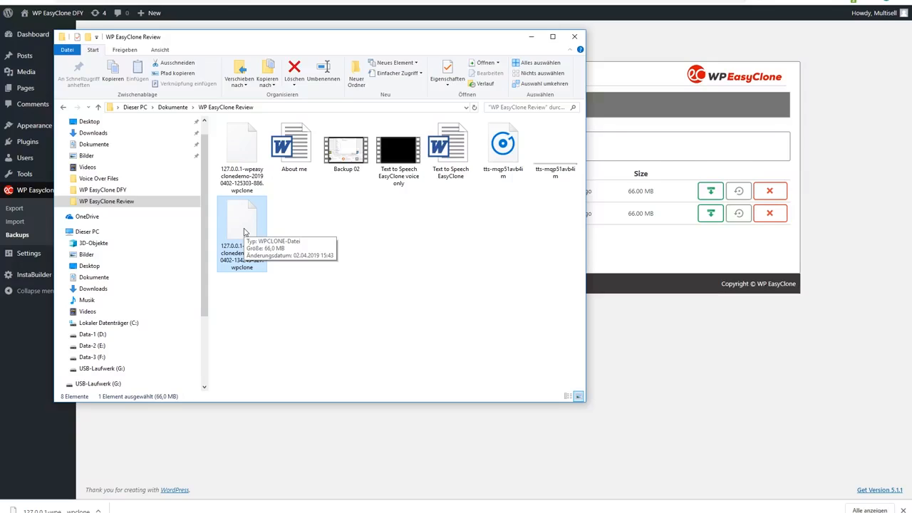
click(532, 37)
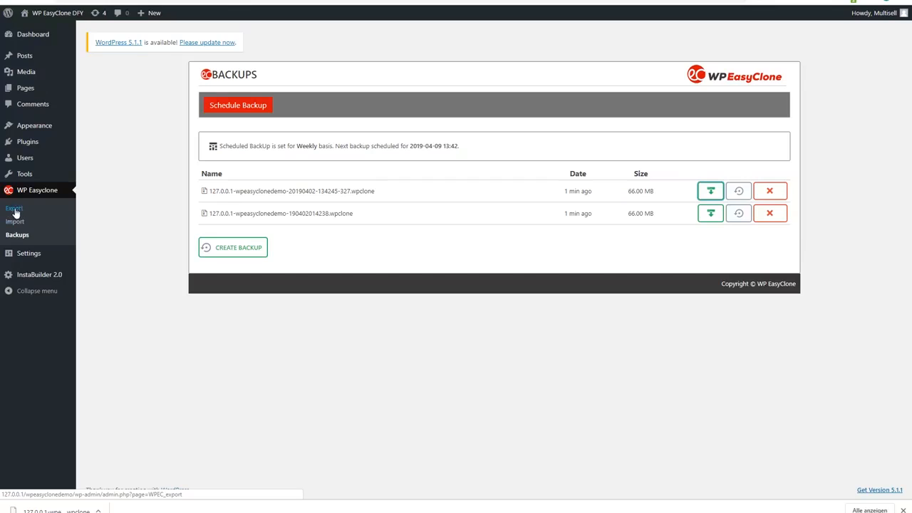
Export the site to a file from the WP EasyClone export page
click(15, 211)
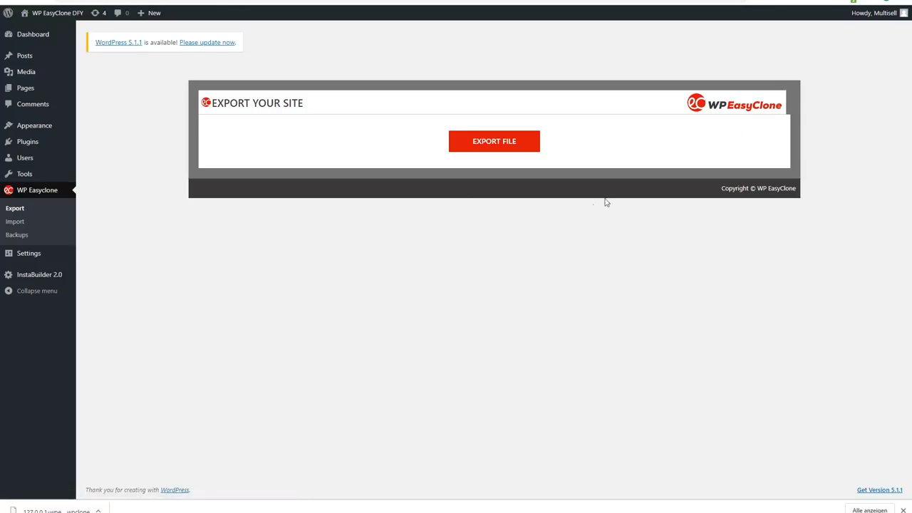
click(496, 145)
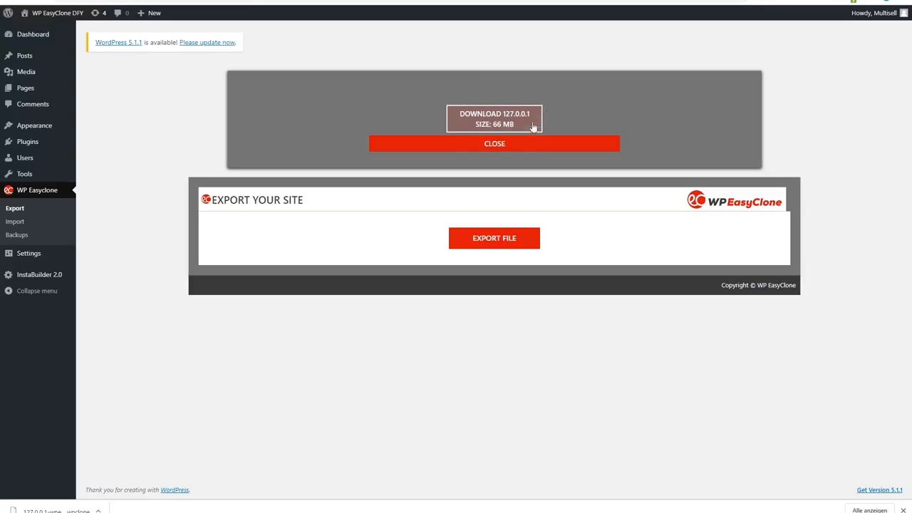
Dismiss the export download notice and open the WP EasyClone backups list to review the saved backups
click(495, 144)
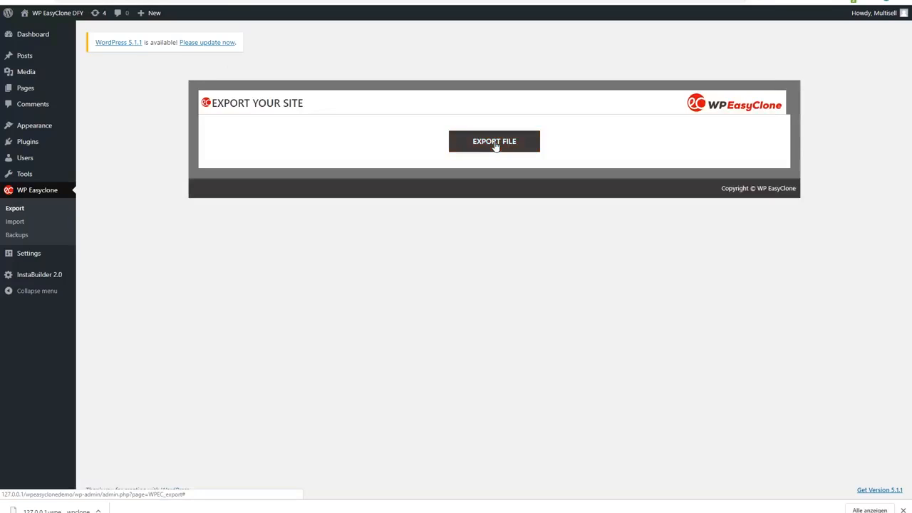
click(18, 236)
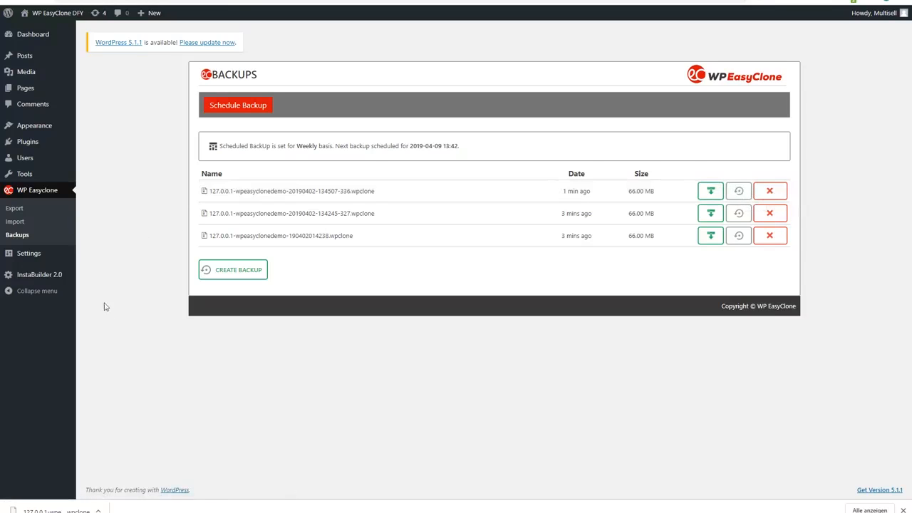
click(18, 224)
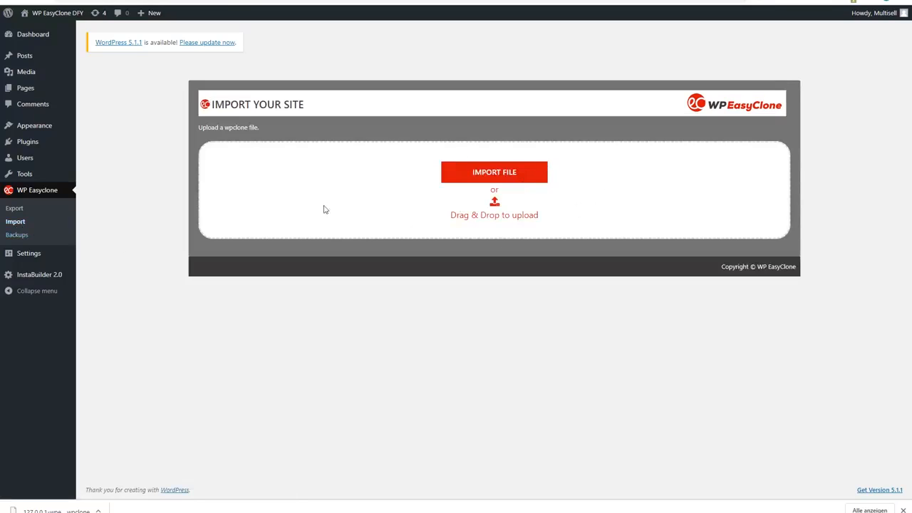
click(501, 175)
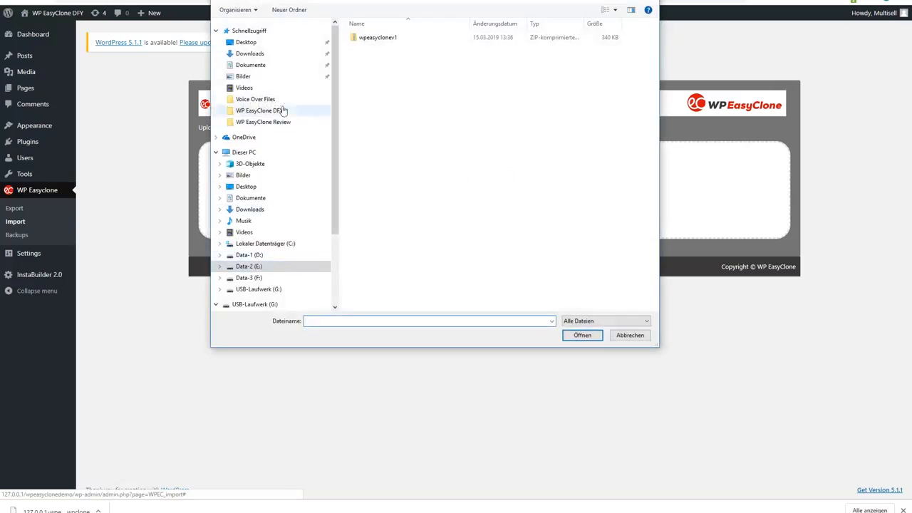
click(232, 123)
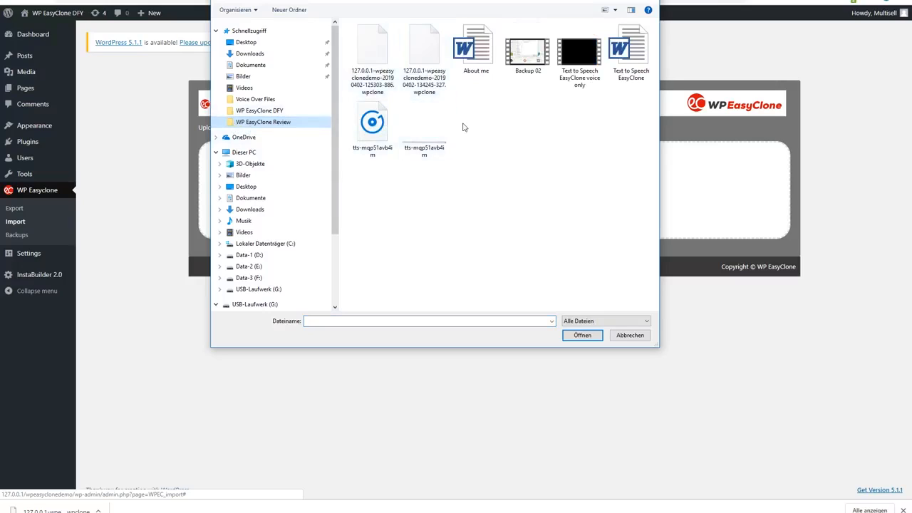
click(424, 58)
double_click(425, 59)
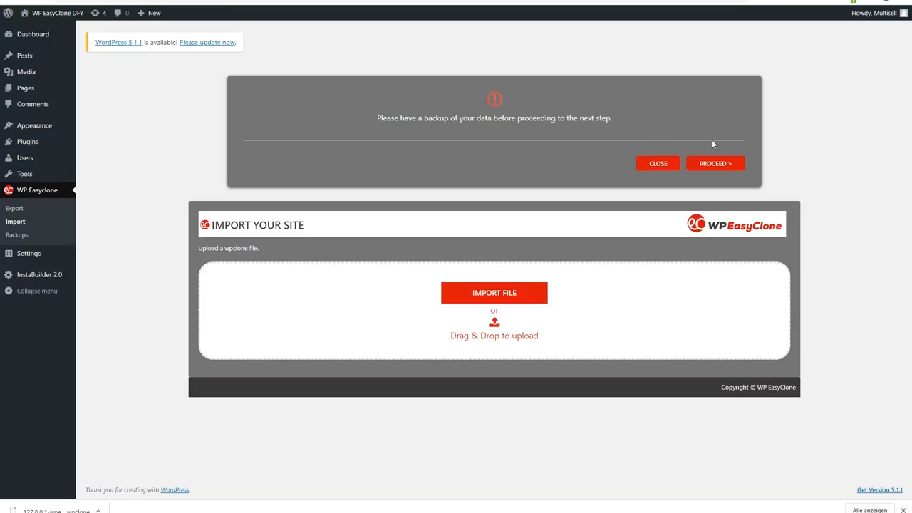
Proceed with importing the uploaded backup and open the permalink settings from the import notice
click(715, 164)
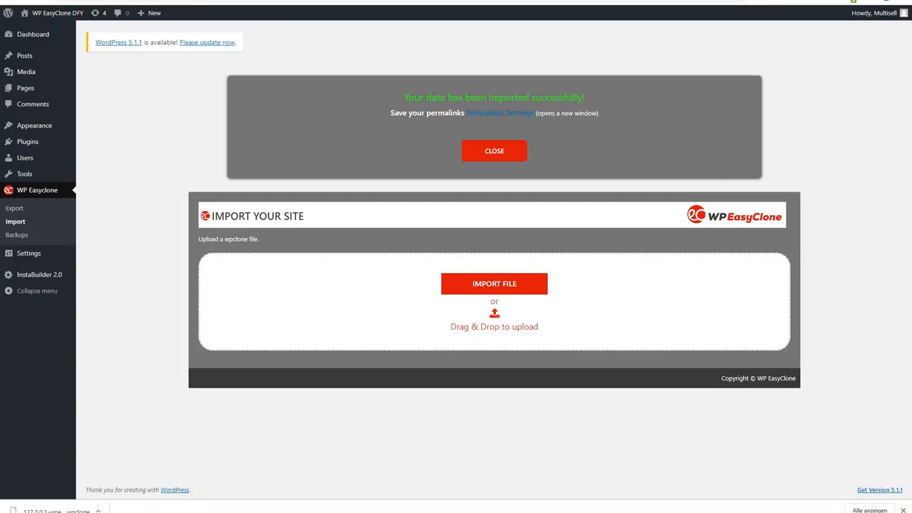
click(490, 117)
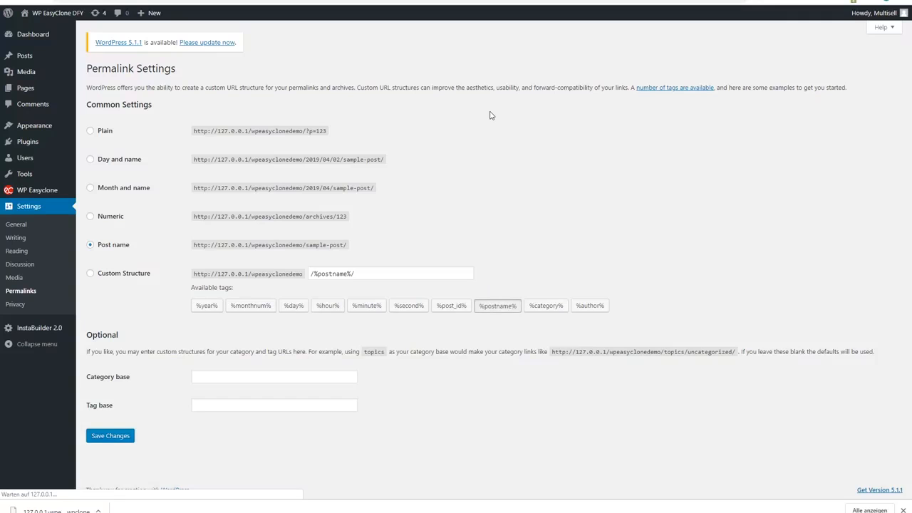